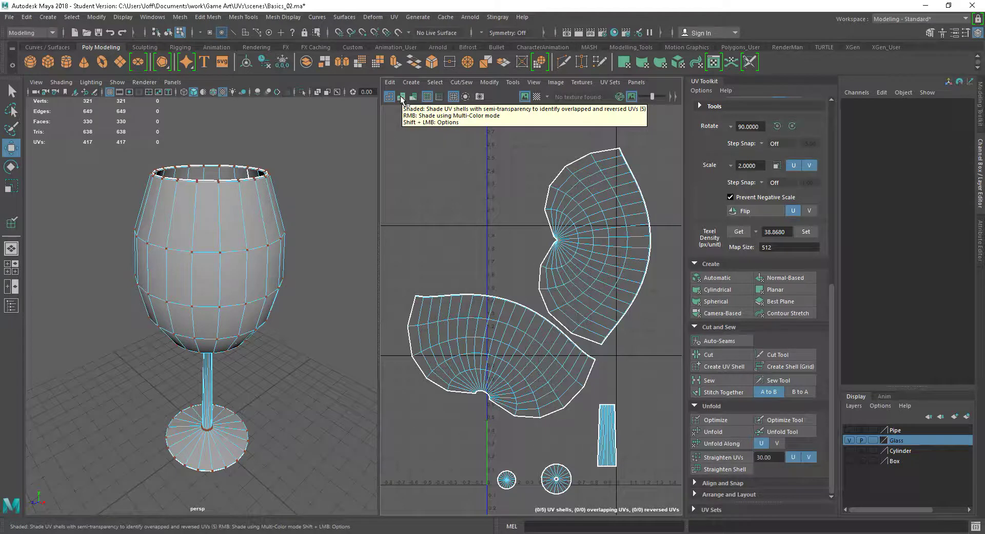
# - Turn on shaded UV shell display and move the outer bowl shell so it overlaps the inner bowl shell
pyautogui.click(402, 98)
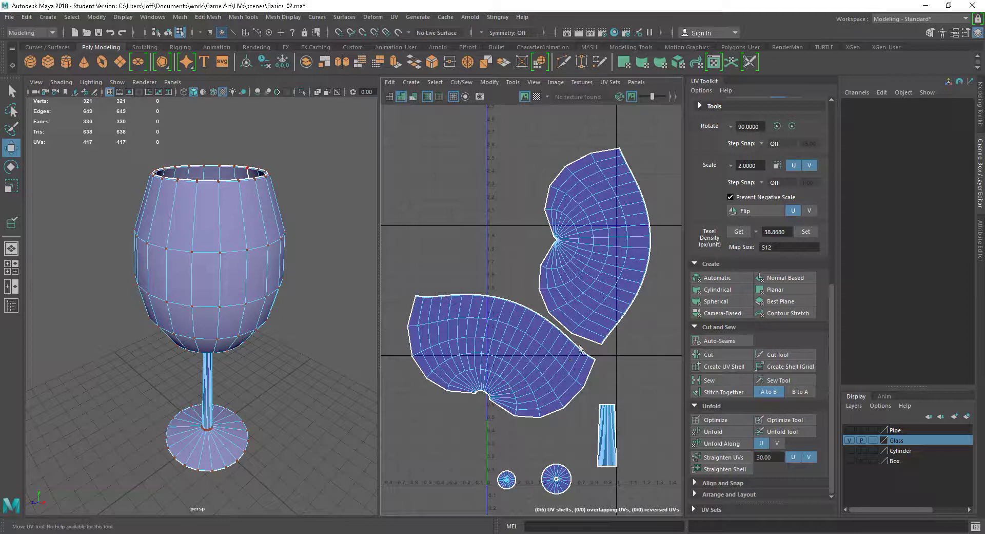
pyautogui.click(458, 339)
pyautogui.doubleClick(514, 362)
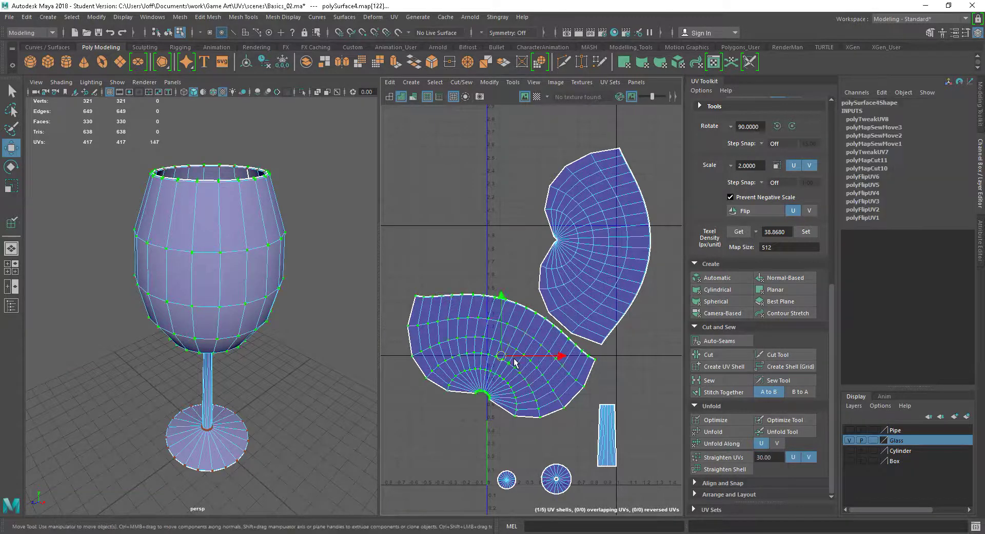
pyautogui.moveTo(503, 353); pyautogui.dragTo(538, 314)
pyautogui.scroll(3, 603, 331)
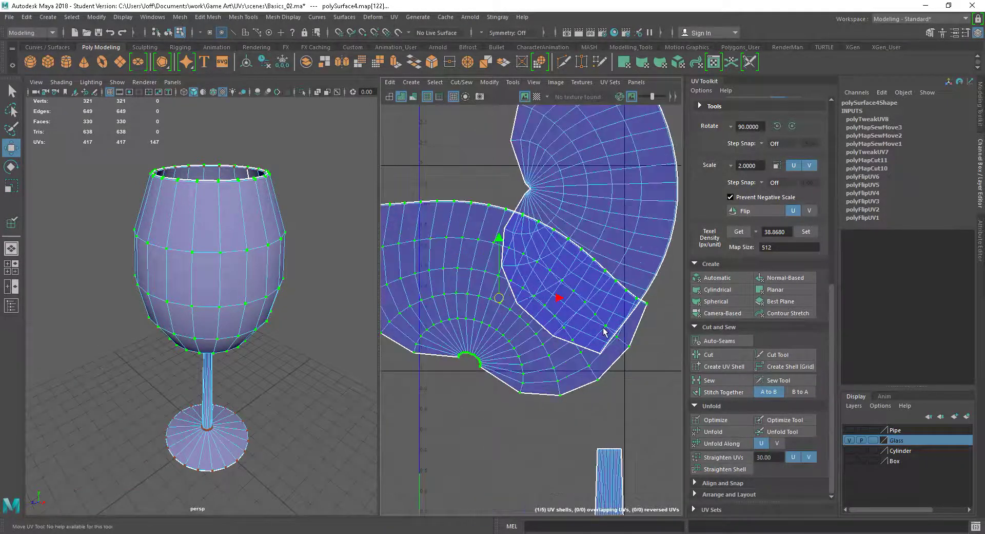
pyautogui.scroll(2, 592, 333)
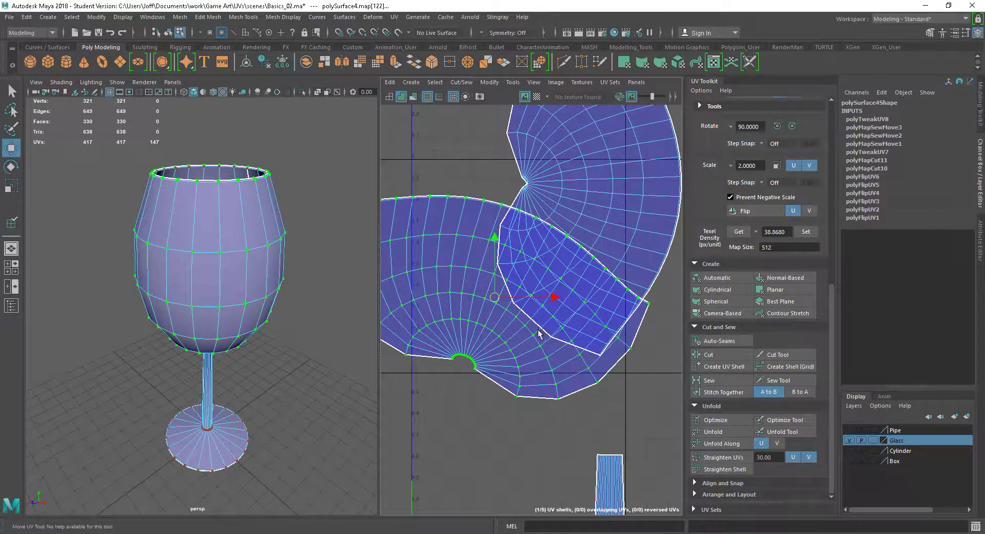
# - Move the outer bowl shell down until it no longer overlaps the inner bowl shell
pyautogui.moveTo(494, 297); pyautogui.dragTo(515, 315)
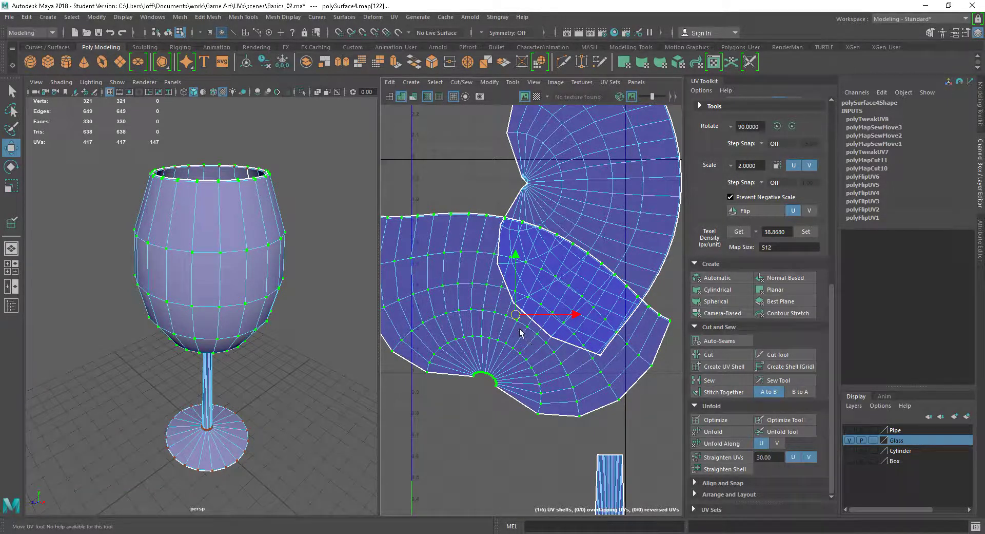
pyautogui.moveTo(516, 315); pyautogui.dragTo(509, 407)
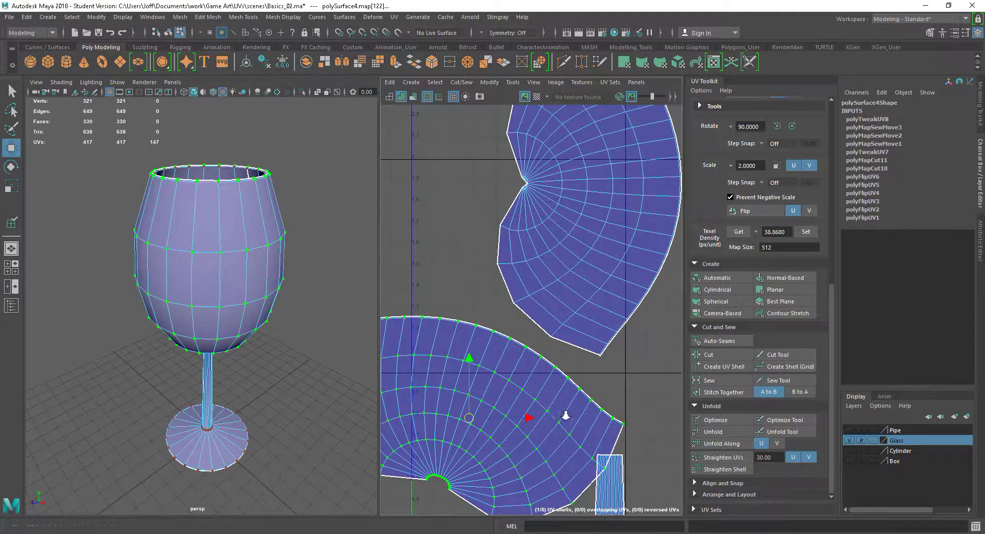
pyautogui.keyDown('alt'); pyautogui.moveTo(564, 413); pyautogui.dragTo(548, 359, button='right'); pyautogui.keyUp('alt')
pyautogui.keyDown('alt'); pyautogui.moveTo(549, 360); pyautogui.dragTo(565, 317, button='middle'); pyautogui.keyUp('alt')
pyautogui.keyDown('alt'); pyautogui.moveTo(583, 332); pyautogui.dragTo(573, 319, button='right'); pyautogui.keyUp('alt')
pyautogui.keyDown('alt'); pyautogui.moveTo(615, 355); pyautogui.dragTo(609, 354, button='middle'); pyautogui.keyUp('alt')
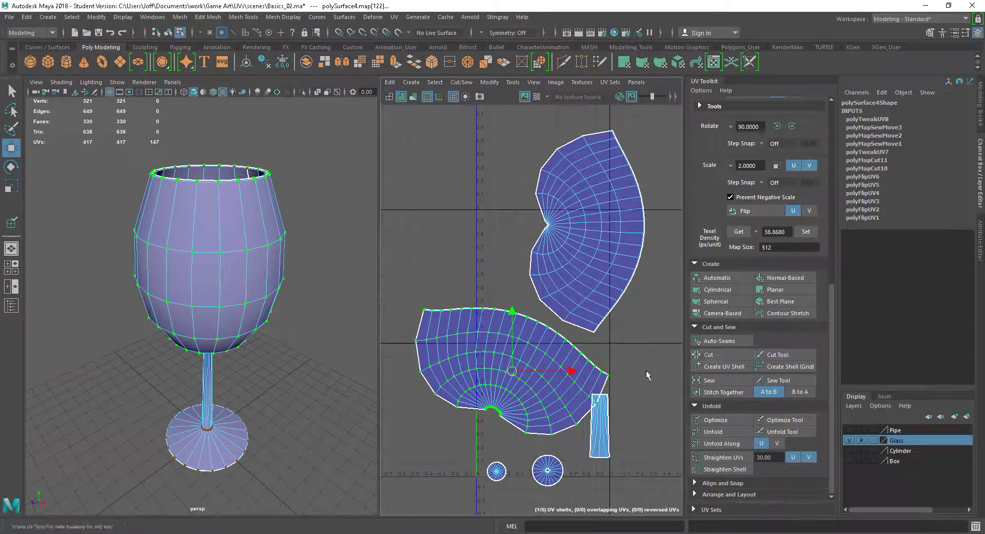
pyautogui.keyDown('alt'); pyautogui.moveTo(617, 362); pyautogui.dragTo(620, 349, button='right'); pyautogui.keyUp('alt')
pyautogui.keyDown('alt'); pyautogui.moveTo(624, 356); pyautogui.dragTo(617, 365, button='middle'); pyautogui.keyUp('alt')
# - Examine the UV orientation shading on the glass from above and from underneath the base
pyautogui.keyDown('alt'); pyautogui.moveTo(239, 281); pyautogui.dragTo(289, 333); pyautogui.keyUp('alt')
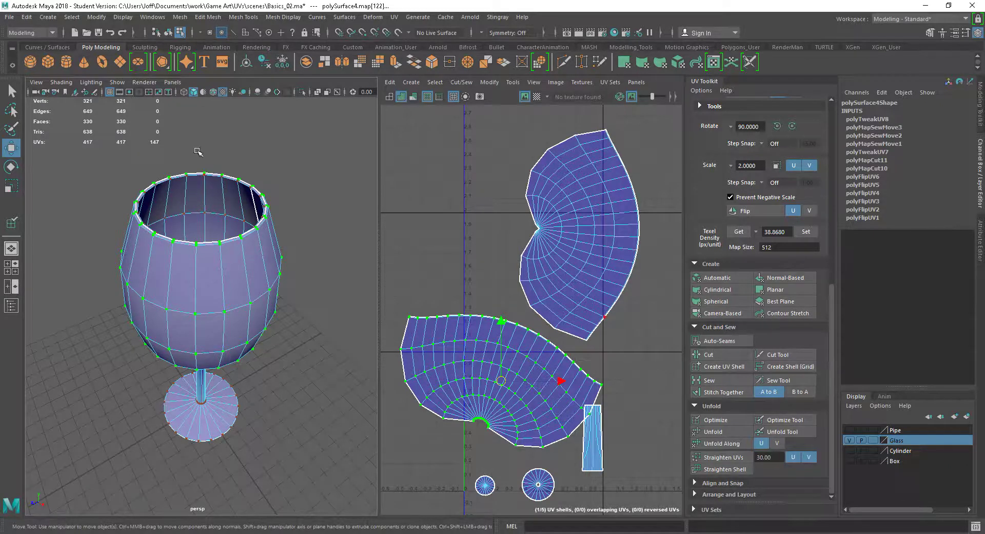
pyautogui.keyDown('alt'); pyautogui.moveTo(244, 410); pyautogui.dragTo(242, 383); pyautogui.keyUp('alt')
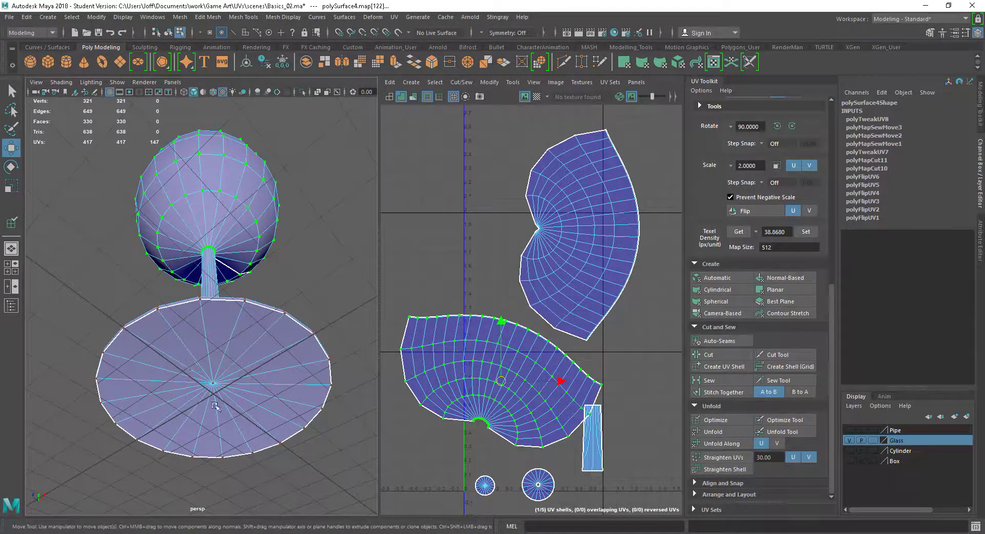
pyautogui.keyDown('alt'); pyautogui.moveTo(295, 311); pyautogui.dragTo(265, 346); pyautogui.keyUp('alt')
pyautogui.keyDown('alt'); pyautogui.moveTo(268, 418); pyautogui.dragTo(258, 359); pyautogui.keyUp('alt')
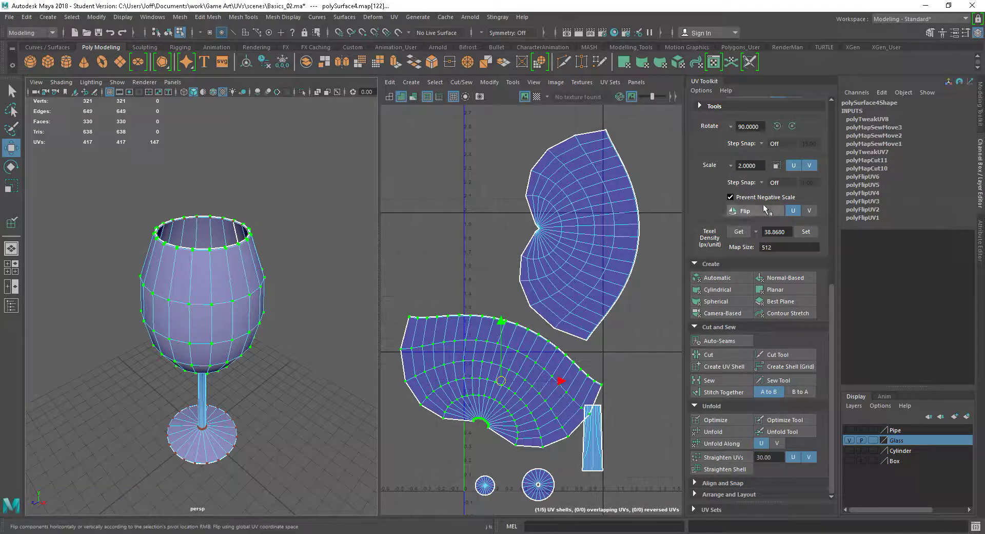
# - Flip the outer bowl shell horizontally along U
pyautogui.scroll(10, 828, 288)
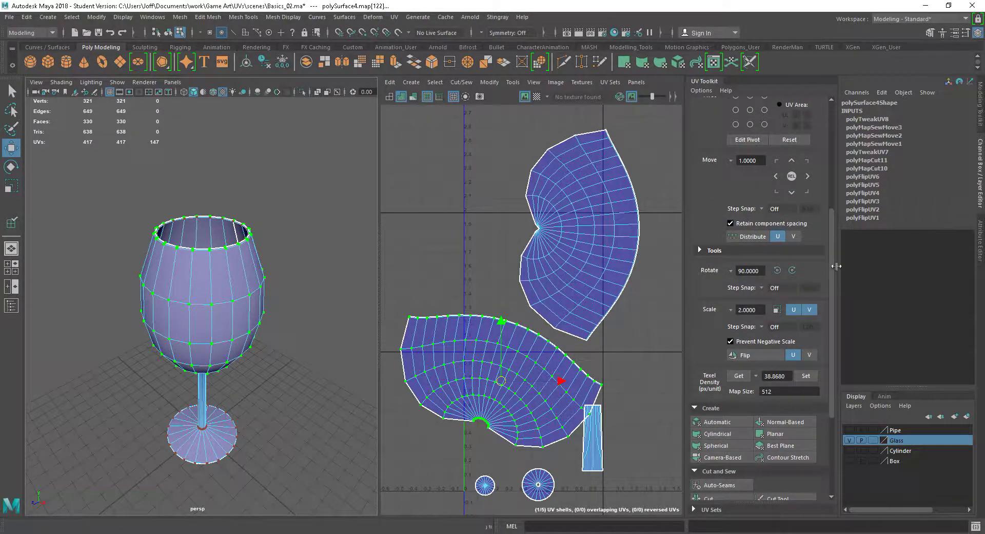
pyautogui.scroll(8, 819, 195)
pyautogui.moveTo(835, 207); pyautogui.dragTo(830, 296)
pyautogui.click(743, 323)
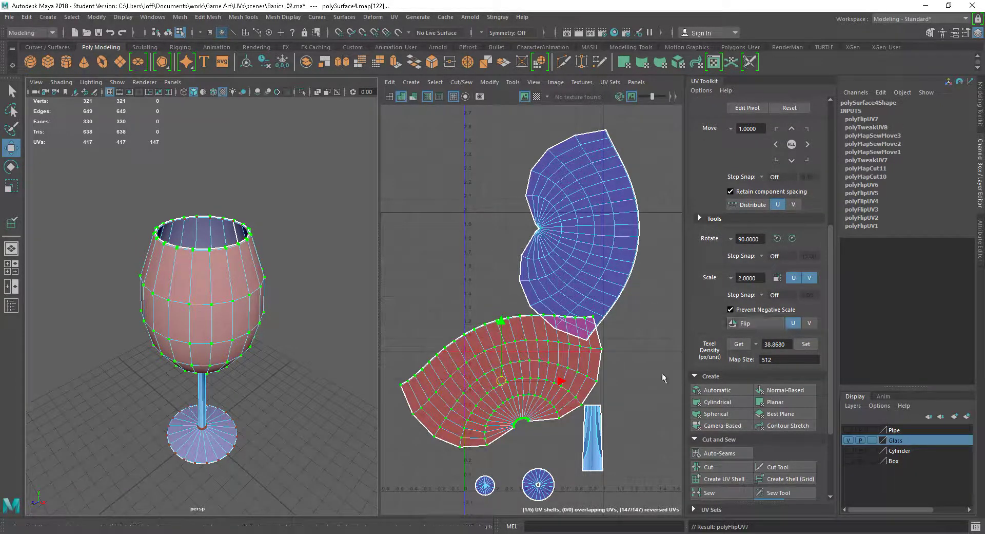
# - Shift the outer bowl shell slightly up and left in UV space and flip it back along U
pyautogui.moveTo(497, 378); pyautogui.dragTo(482, 366)
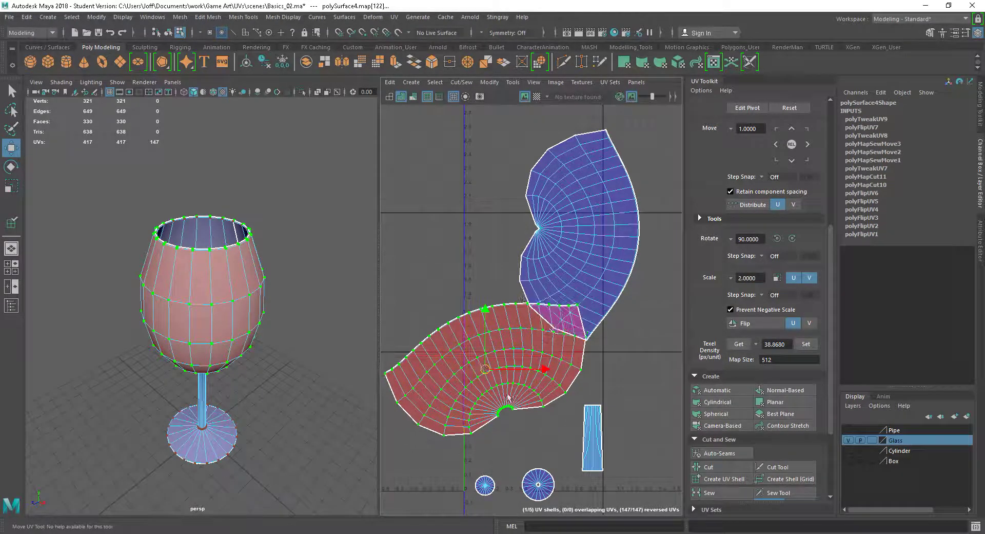
pyautogui.click(751, 325)
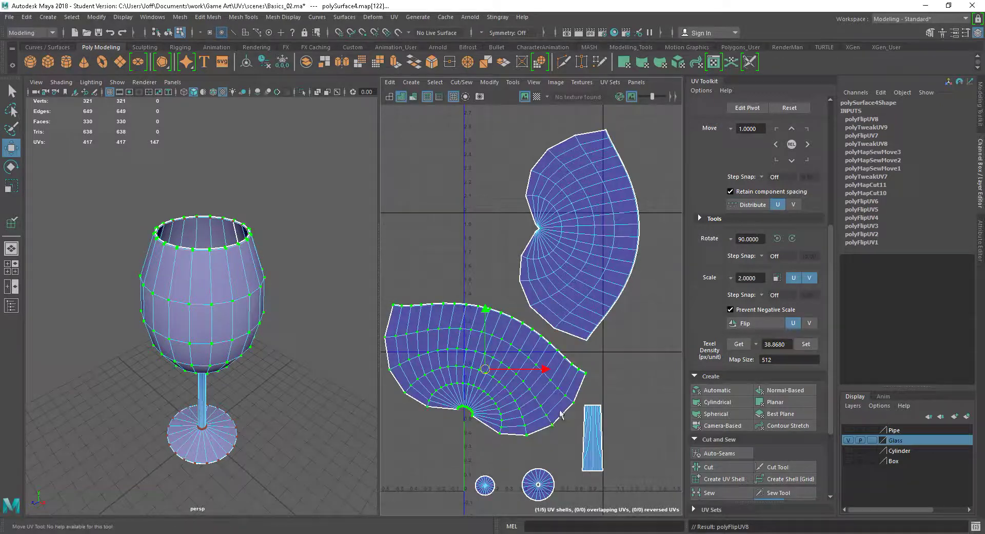
pyautogui.scroll(-3, 570, 408)
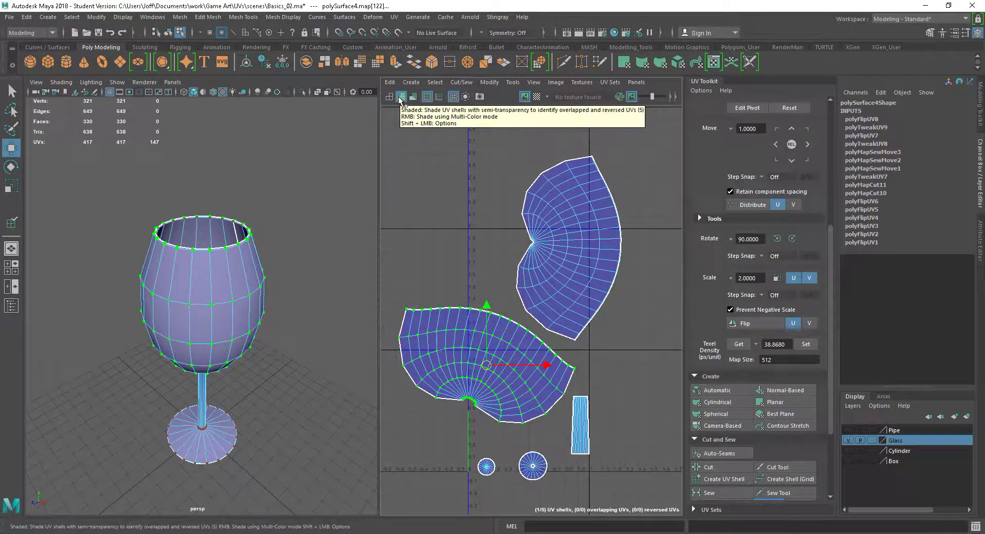
# - Switch the shell shading to multi-color mode and compare the shell colors on the glass with the UV layout
pyautogui.click(402, 98)
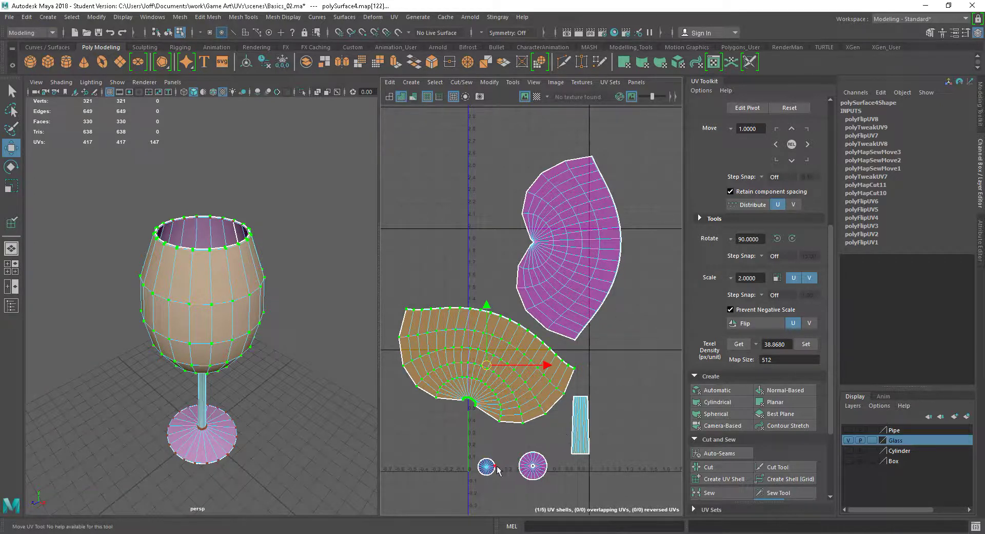
pyautogui.keyDown('alt'); pyautogui.moveTo(295, 358); pyautogui.dragTo(277, 308); pyautogui.keyUp('alt')
pyautogui.scroll(5, 240, 268)
pyautogui.keyDown('alt'); pyautogui.moveTo(239, 268); pyautogui.dragTo(247, 283); pyautogui.keyUp('alt')
pyautogui.scroll(-5, 248, 283)
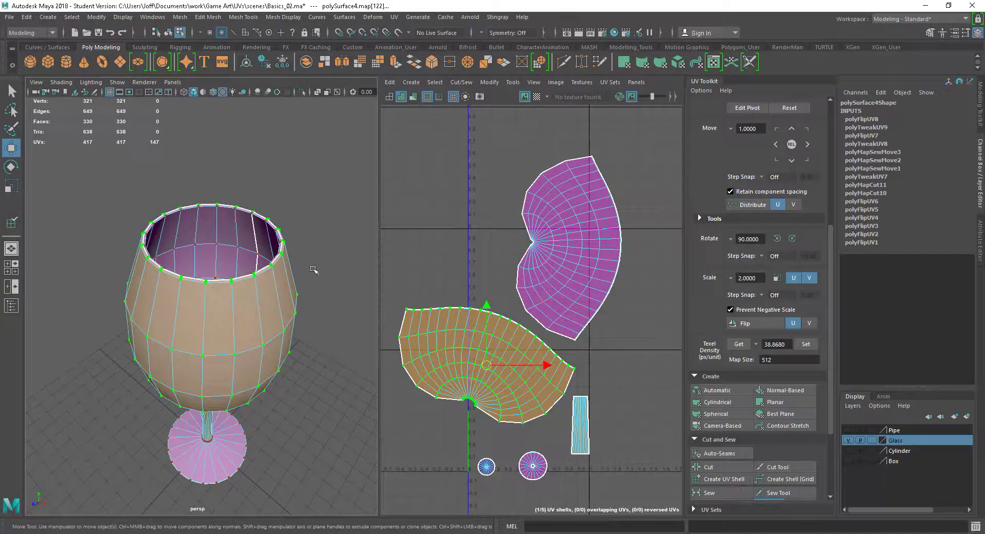
pyautogui.click(402, 97)
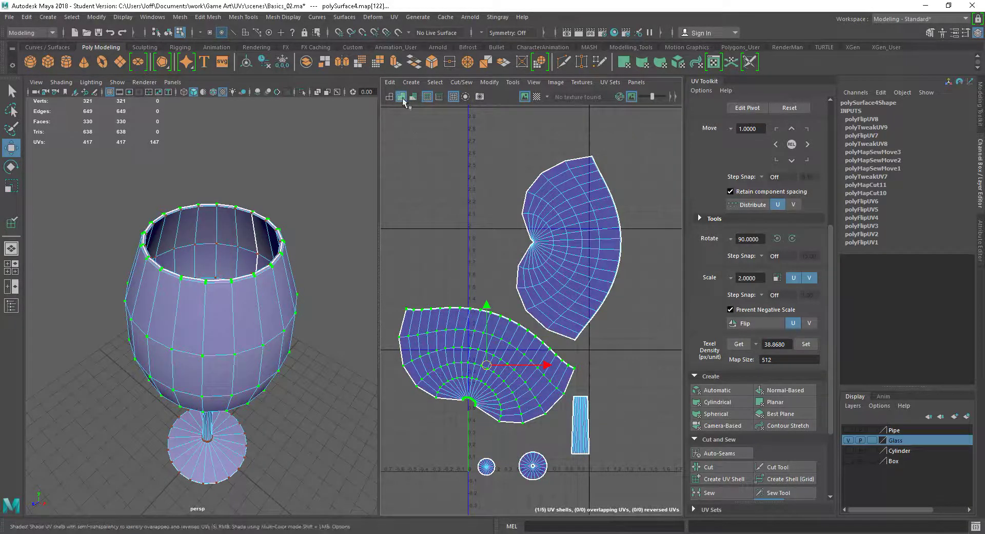
pyautogui.click(402, 97)
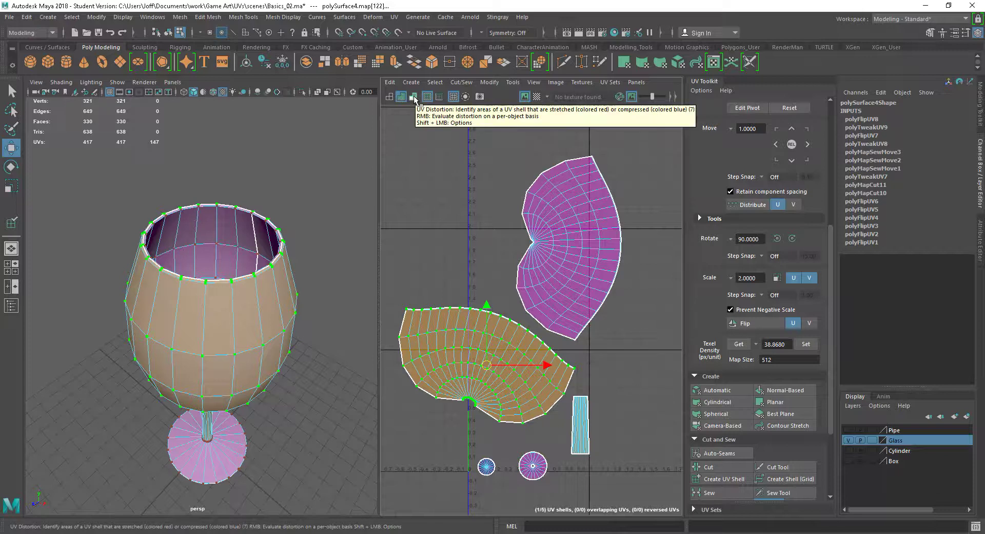
# - Turn on the UV distortion display and examine the stretched and compressed areas of the bowl shells
pyautogui.click(414, 97)
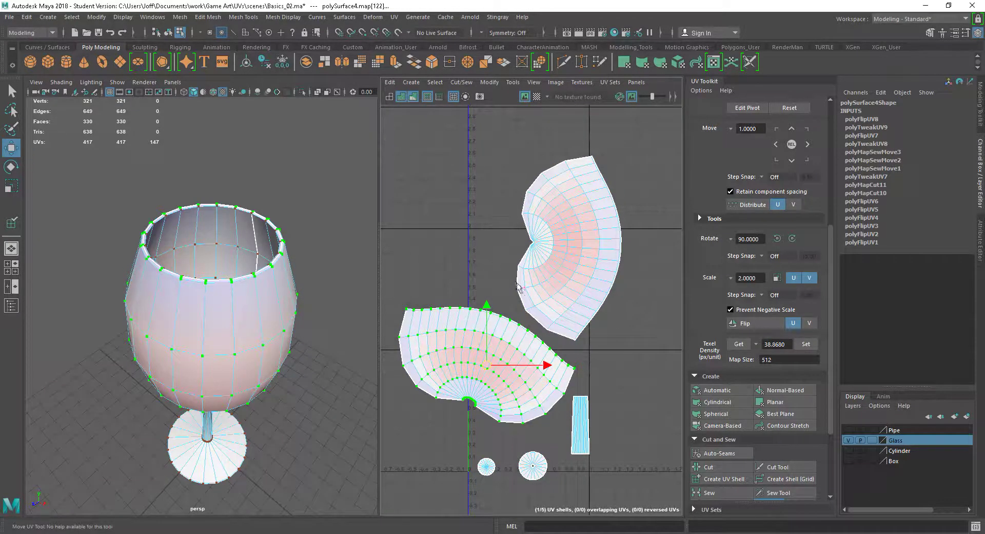
pyautogui.scroll(3, 513, 280)
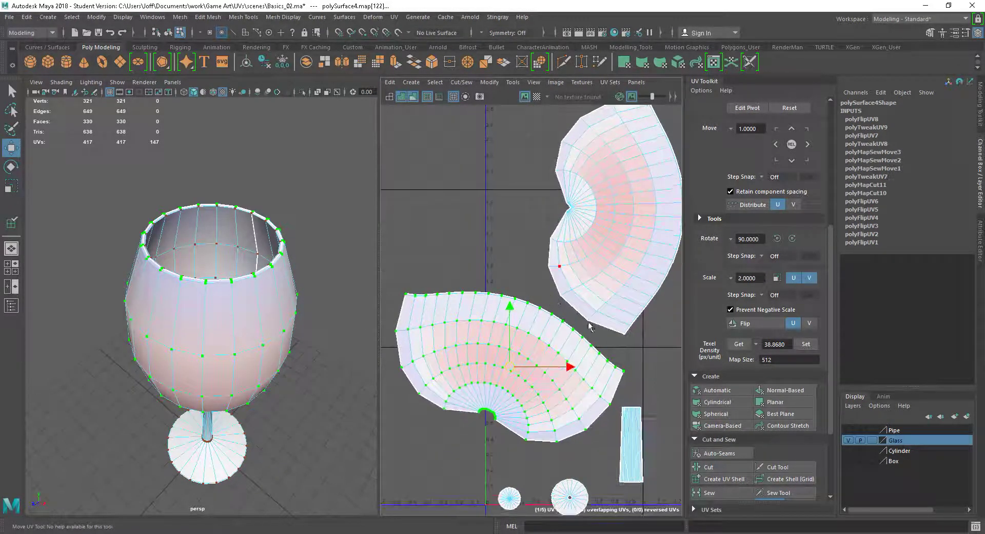
pyautogui.scroll(5, 590, 326)
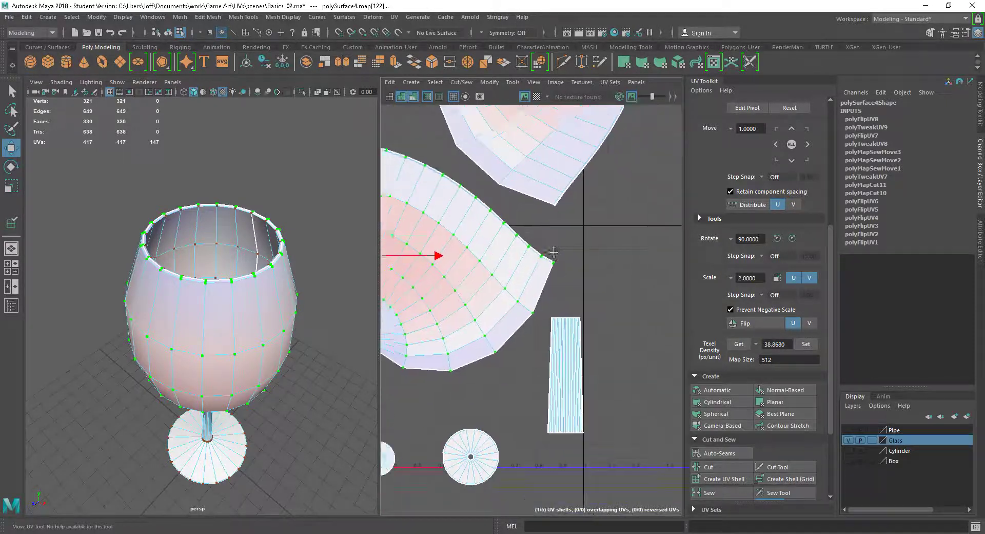
pyautogui.scroll(2, 575, 272)
pyautogui.scroll(-4, 616, 334)
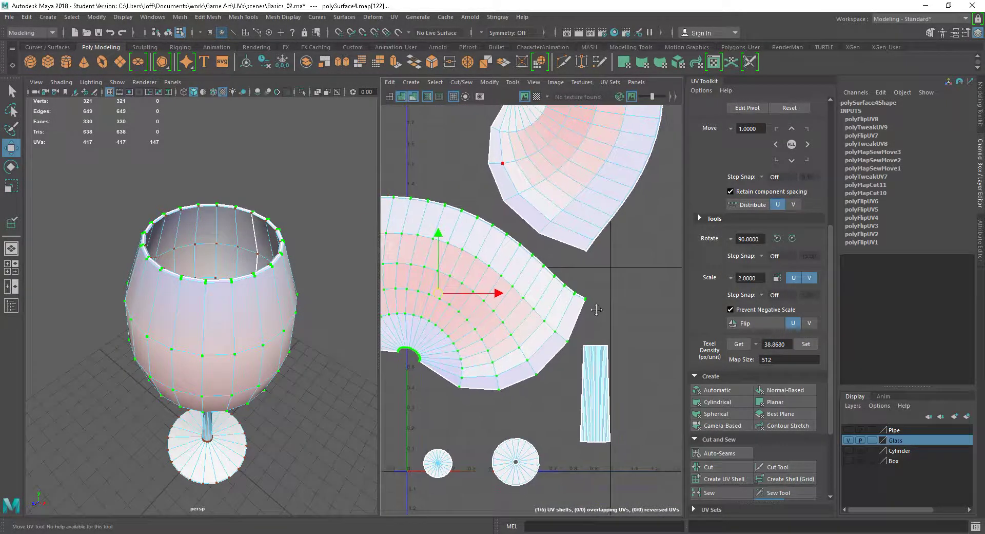
pyautogui.scroll(-3, 591, 307)
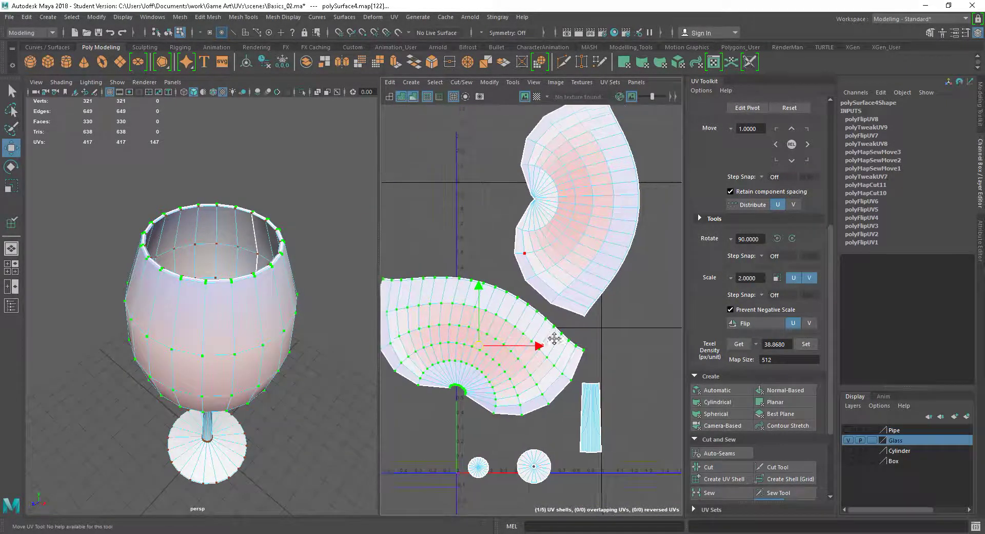
pyautogui.scroll(-3, 639, 356)
pyautogui.scroll(3, 627, 350)
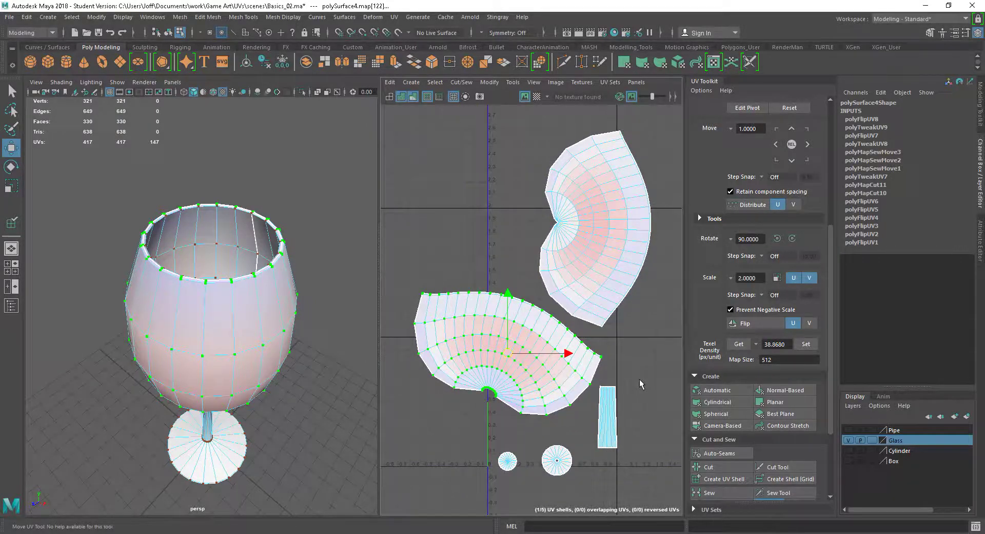
pyautogui.scroll(2, 564, 399)
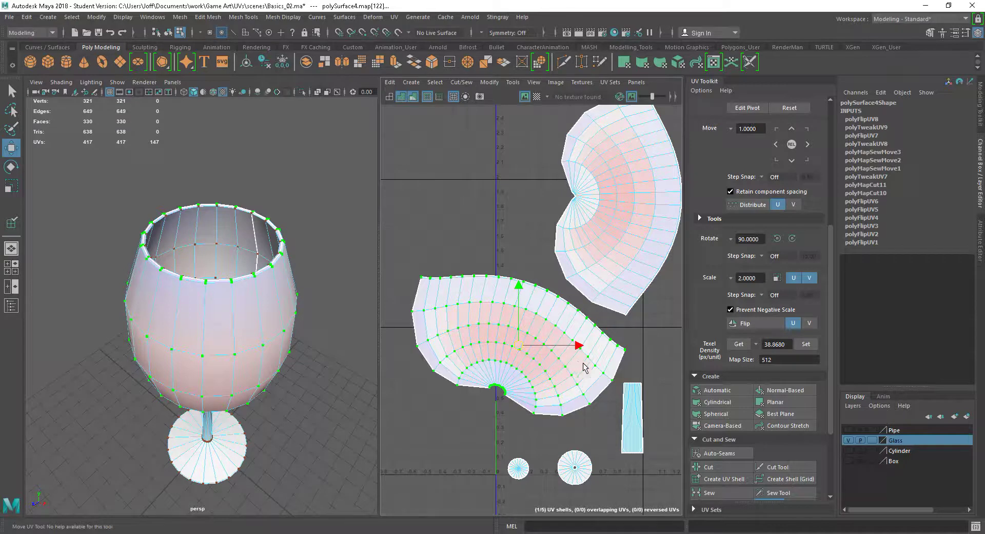
pyautogui.keyDown('alt'); pyautogui.moveTo(591, 378); pyautogui.dragTo(596, 386, button='right'); pyautogui.keyUp('alt')
pyautogui.keyDown('alt'); pyautogui.moveTo(586, 373); pyautogui.dragTo(569, 396, button='middle'); pyautogui.keyUp('alt')
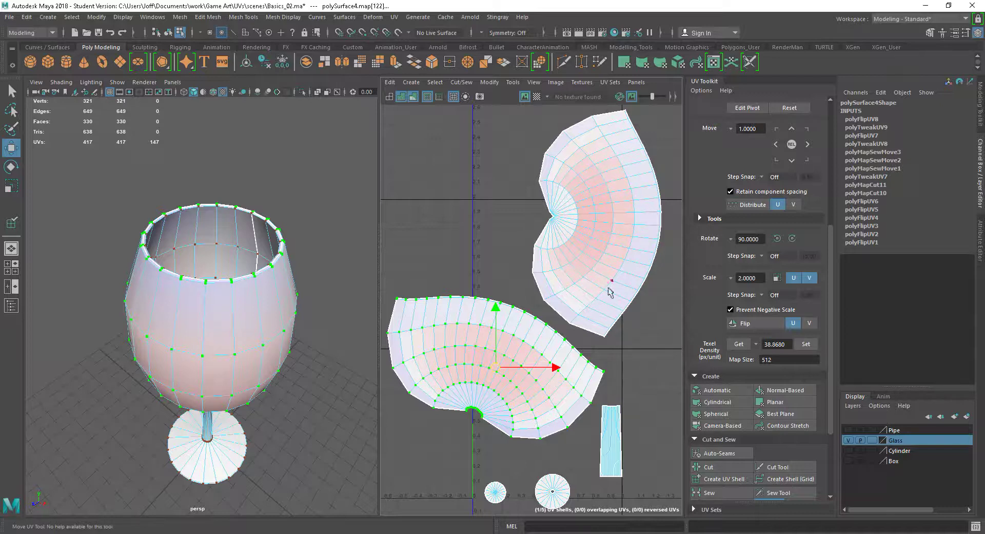
# - Cut the inner bowl shell in two along the radial edge line running through its middle
pyautogui.scroll(5, 590, 253)
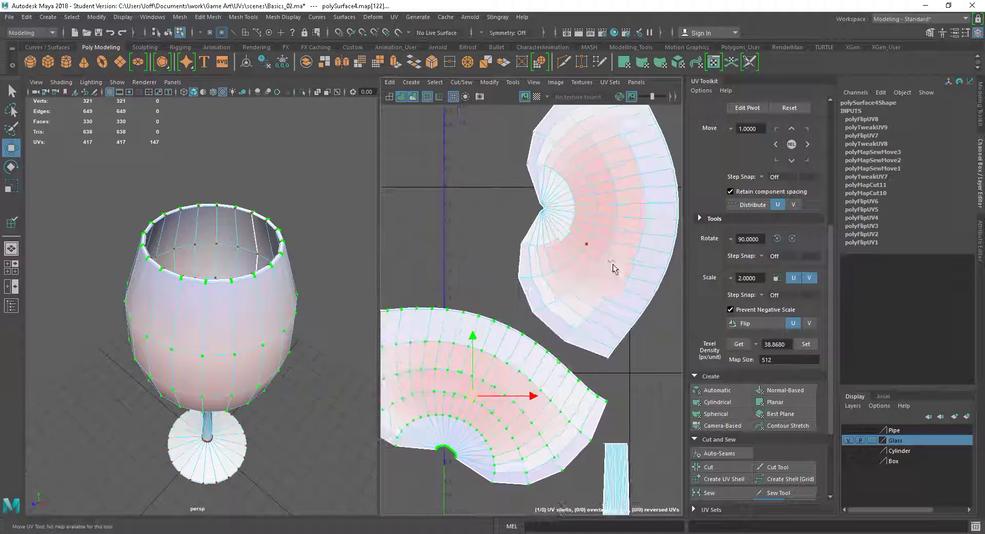
pyautogui.keyDown('alt'); pyautogui.moveTo(589, 296); pyautogui.dragTo(543, 326, button='middle'); pyautogui.keyUp('alt')
pyautogui.keyDown('alt'); pyautogui.moveTo(490, 286); pyautogui.dragTo(481, 257, button='right'); pyautogui.keyUp('alt')
pyautogui.keyDown('alt'); pyautogui.moveTo(548, 296); pyautogui.dragTo(623, 308, button='right'); pyautogui.keyUp('alt')
pyautogui.keyDown('alt'); pyautogui.moveTo(622, 308); pyautogui.dragTo(544, 356, button='middle'); pyautogui.keyUp('alt')
pyautogui.keyDown('alt'); pyautogui.moveTo(543, 356); pyautogui.dragTo(594, 332, button='right'); pyautogui.keyUp('alt')
pyautogui.moveTo(585, 283); pyautogui.dragTo(585, 256, button='right')
pyautogui.keyDown('alt'); pyautogui.moveTo(618, 358); pyautogui.dragTo(595, 328, button='right'); pyautogui.keyUp('alt')
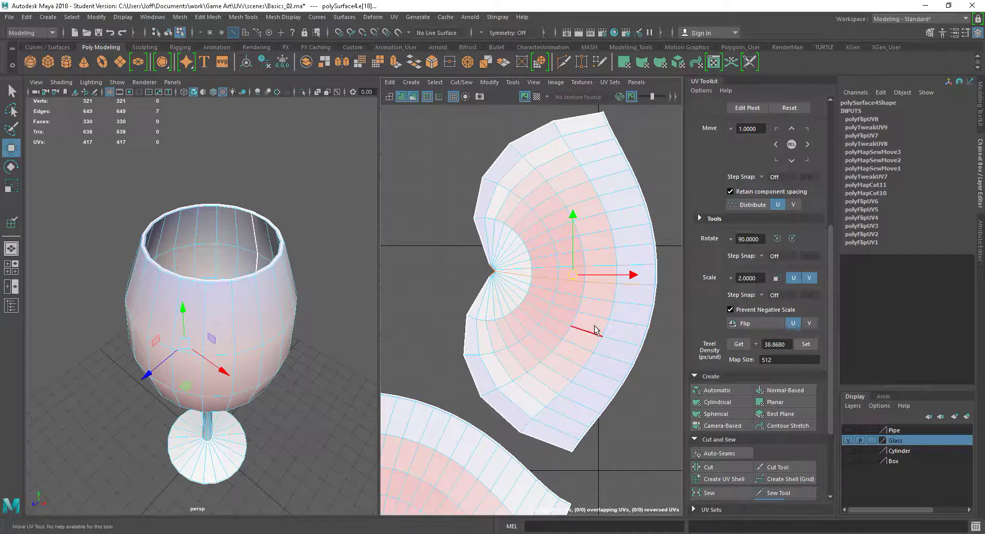
pyautogui.scroll(-3, 829, 372)
pyautogui.keyDown('shift'); pyautogui.moveTo(462, 287); pyautogui.dragTo(421, 292, button='right'); pyautogui.keyUp('shift')
# - Unfold the lower half of the cut inner bowl shell
pyautogui.rightClick(571, 334)
pyautogui.moveTo(571, 334); pyautogui.dragTo(621, 337, button='right')
pyautogui.doubleClick(620, 338)
pyautogui.click(720, 430)
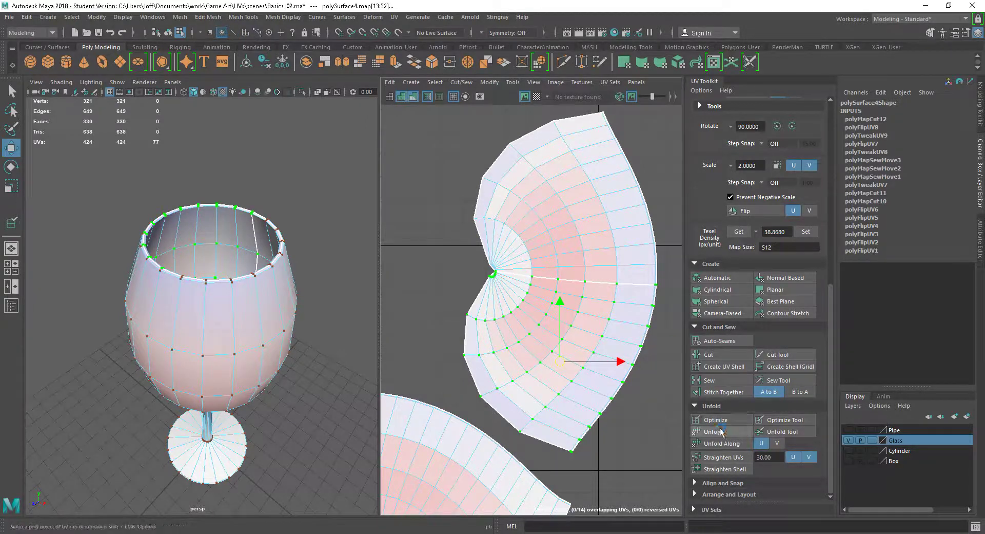
# - Unfold the upper half of the inner bowl shell and move it clear of the lower half
pyautogui.doubleClick(571, 224)
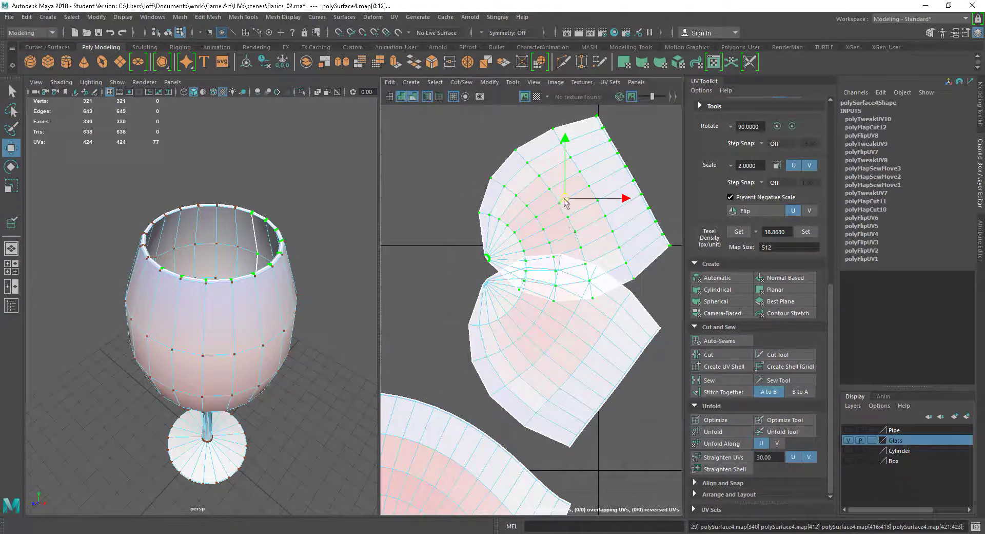
pyautogui.moveTo(565, 198); pyautogui.dragTo(538, 175)
pyautogui.scroll(-5, 578, 279)
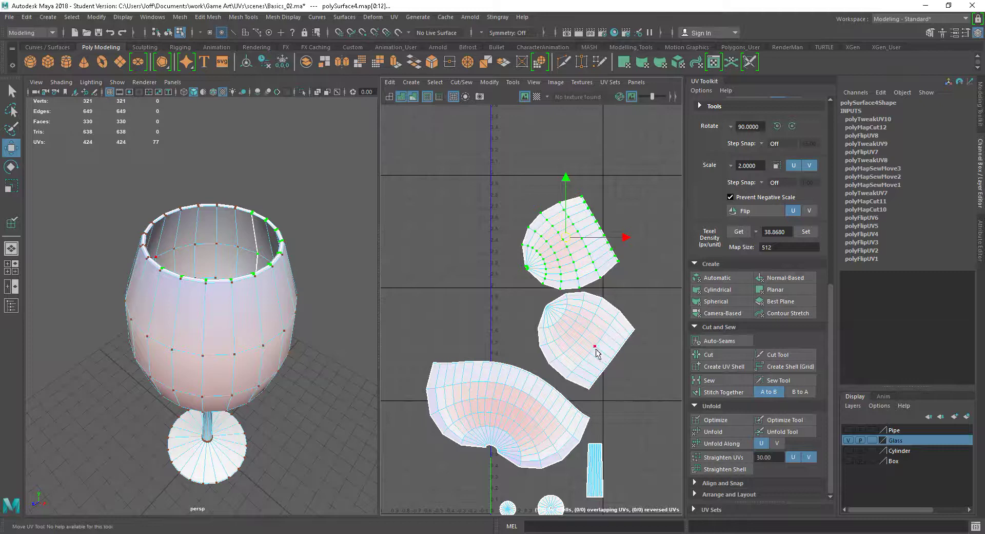
# - Cut the lower half of the inner bowl shell along a radial edge line through its middle
pyautogui.scroll(5, 586, 343)
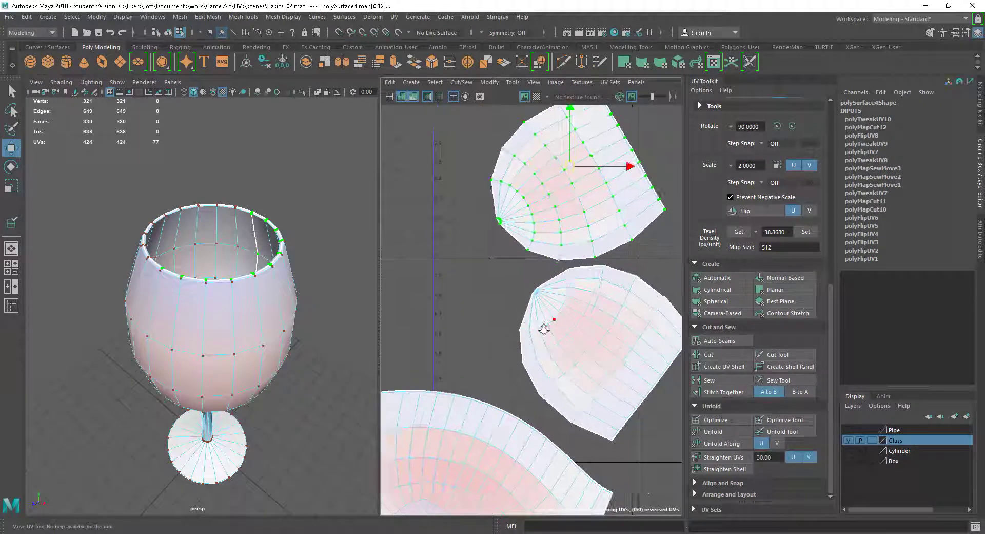
pyautogui.keyDown('alt'); pyautogui.moveTo(590, 351); pyautogui.dragTo(561, 353, button='middle'); pyautogui.keyUp('alt')
pyautogui.moveTo(534, 321); pyautogui.dragTo(534, 298, button='right')
pyautogui.click(604, 370)
pyautogui.scroll(-2, 580, 369)
pyautogui.keyDown('alt'); pyautogui.moveTo(558, 366); pyautogui.dragTo(550, 360, button='middle'); pyautogui.keyUp('alt')
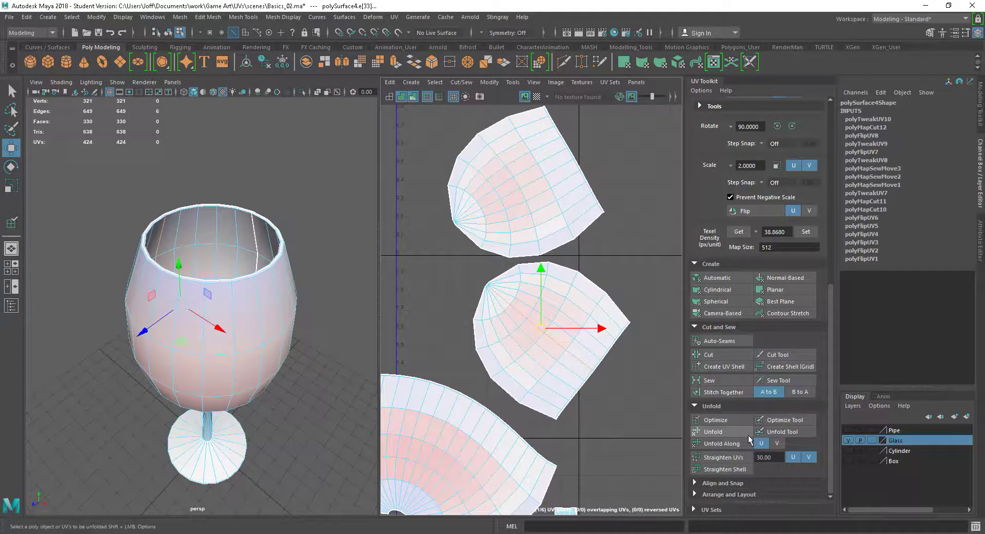
pyautogui.moveTo(603, 397)
pyautogui.keyDown('shift'); pyautogui.mouseDown(button='right')
pyautogui.moveTo(571, 413)
pyautogui.moveTo(608, 380)
pyautogui.mouseUp(button='right'); pyautogui.keyUp('shift')
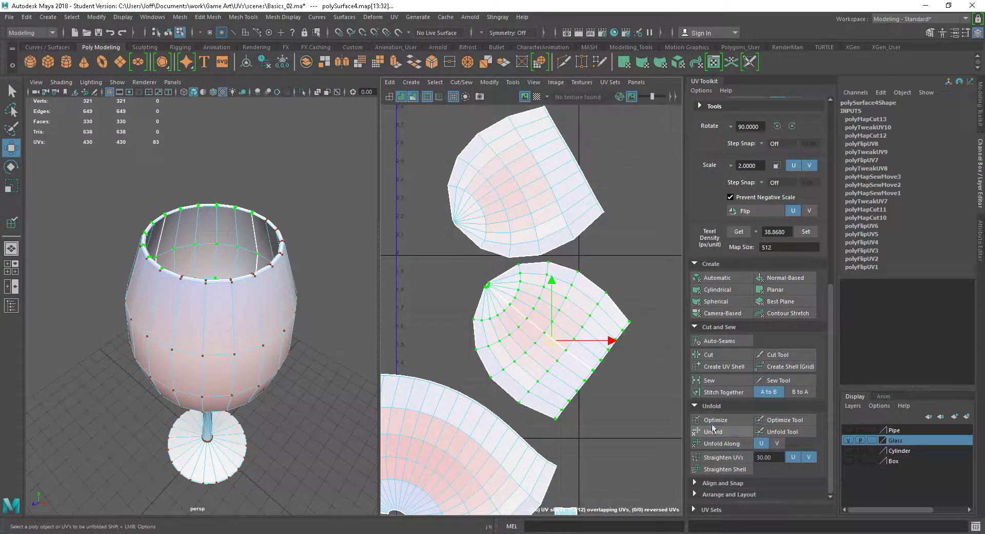
# - Unfold the lower inner bowl shell around its new radial cut and clear the UV selection
pyautogui.click(712, 429)
pyautogui.click(602, 385)
pyautogui.scroll(2, 572, 367)
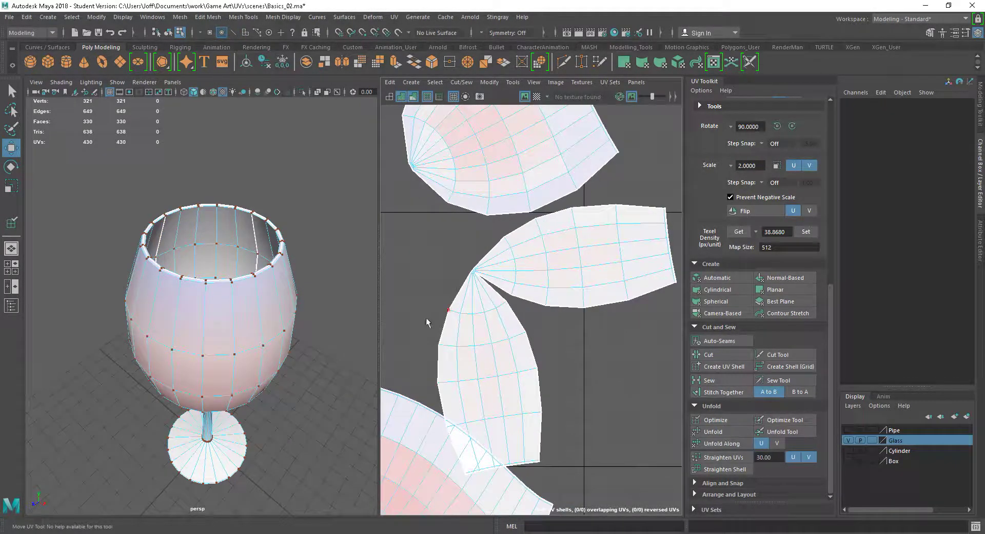
pyautogui.scroll(-6, 608, 410)
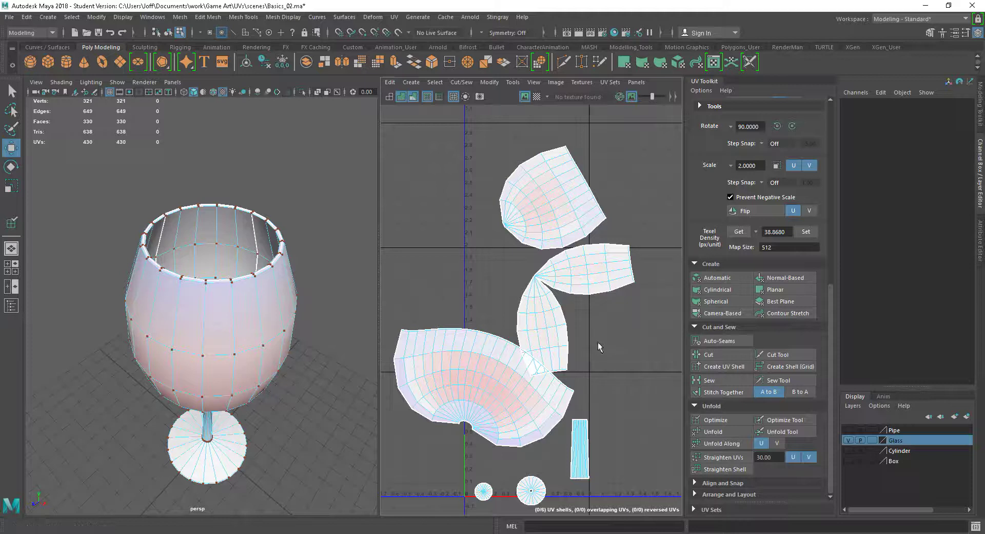
# - Examine the seams and distortion shading on the glass bowl from several angles and compare them with the UV shell layout
pyautogui.keyDown('alt'); pyautogui.moveTo(278, 347); pyautogui.dragTo(219, 319); pyautogui.keyUp('alt')
pyautogui.scroll(2, 247, 297)
pyautogui.keyDown('alt'); pyautogui.moveTo(247, 296); pyautogui.dragTo(282, 319, button='right'); pyautogui.keyUp('alt')
pyautogui.keyDown('alt'); pyautogui.moveTo(281, 319); pyautogui.dragTo(224, 301); pyautogui.keyUp('alt')
pyautogui.keyDown('alt'); pyautogui.moveTo(224, 302); pyautogui.dragTo(191, 287, button='right'); pyautogui.keyUp('alt')
pyautogui.keyDown('alt'); pyautogui.moveTo(191, 287); pyautogui.dragTo(315, 356, button='middle'); pyautogui.keyUp('alt')
pyautogui.keyDown('alt'); pyautogui.moveTo(315, 356); pyautogui.dragTo(214, 305); pyautogui.keyUp('alt')
pyautogui.keyDown('alt'); pyautogui.moveTo(213, 306); pyautogui.dragTo(259, 327, button='right'); pyautogui.keyUp('alt')
pyautogui.keyDown('alt'); pyautogui.moveTo(260, 327); pyautogui.dragTo(296, 365, button='middle'); pyautogui.keyUp('alt')
pyautogui.keyDown('alt'); pyautogui.moveTo(297, 366); pyautogui.dragTo(247, 326, button='right'); pyautogui.keyUp('alt')
pyautogui.moveTo(246, 325)
pyautogui.keyDown('alt'); pyautogui.mouseDown()
pyautogui.moveTo(220, 321)
pyautogui.moveTo(283, 329)
pyautogui.moveTo(248, 338)
pyautogui.mouseUp(); pyautogui.keyUp('alt')
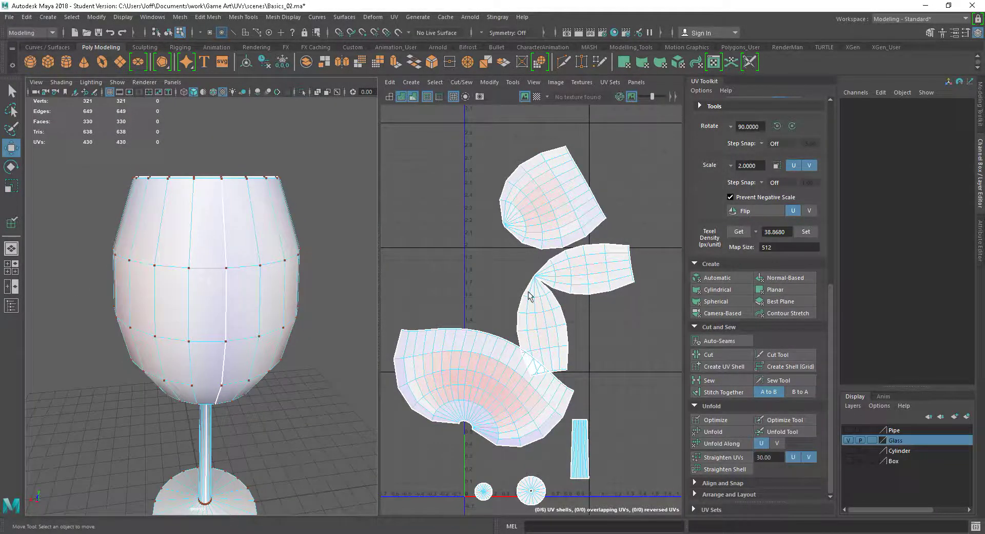
pyautogui.keyDown('alt'); pyautogui.moveTo(567, 303); pyautogui.dragTo(636, 339, button='right'); pyautogui.keyUp('alt')
pyautogui.keyDown('alt'); pyautogui.moveTo(615, 332); pyautogui.dragTo(601, 337, button='middle'); pyautogui.keyUp('alt')
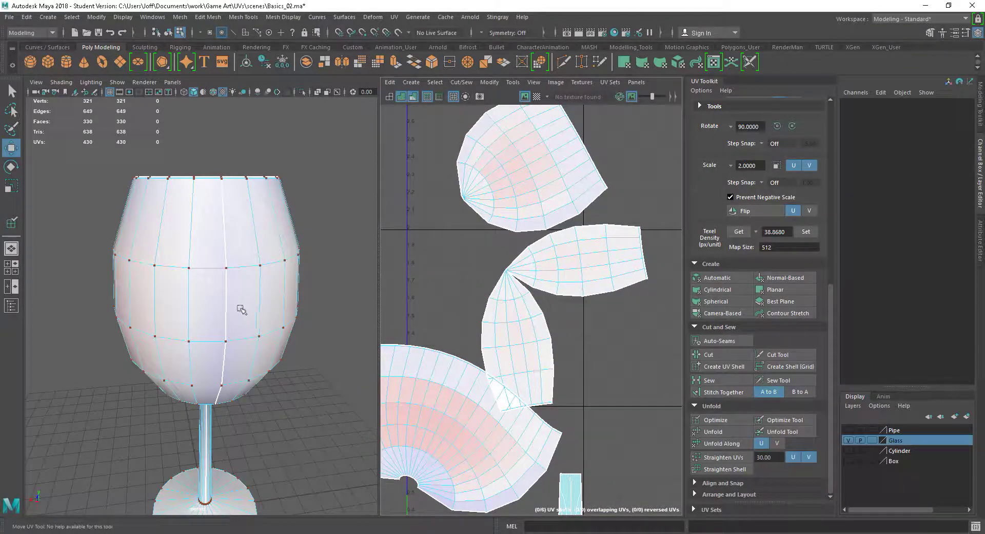
pyautogui.scroll(-4, 604, 358)
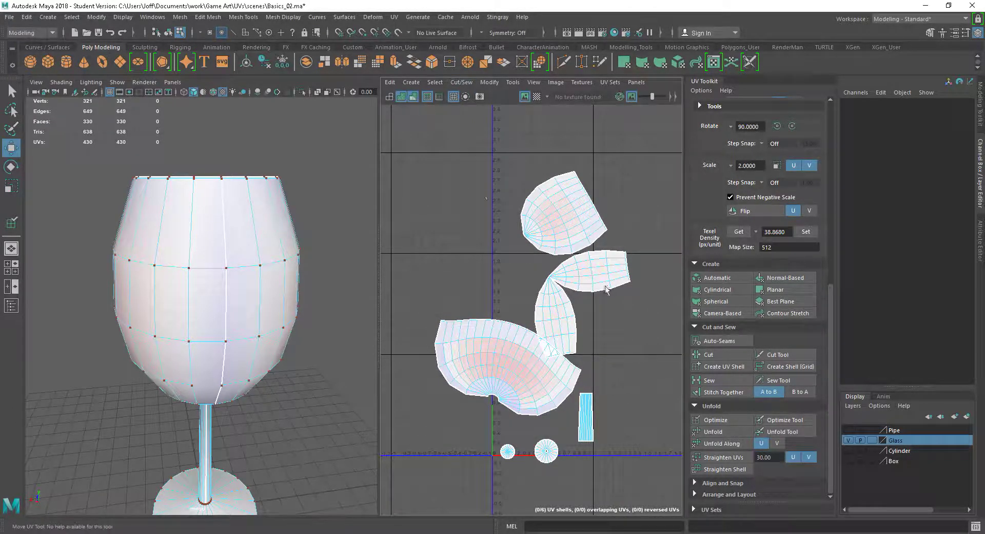
pyautogui.scroll(1, 608, 328)
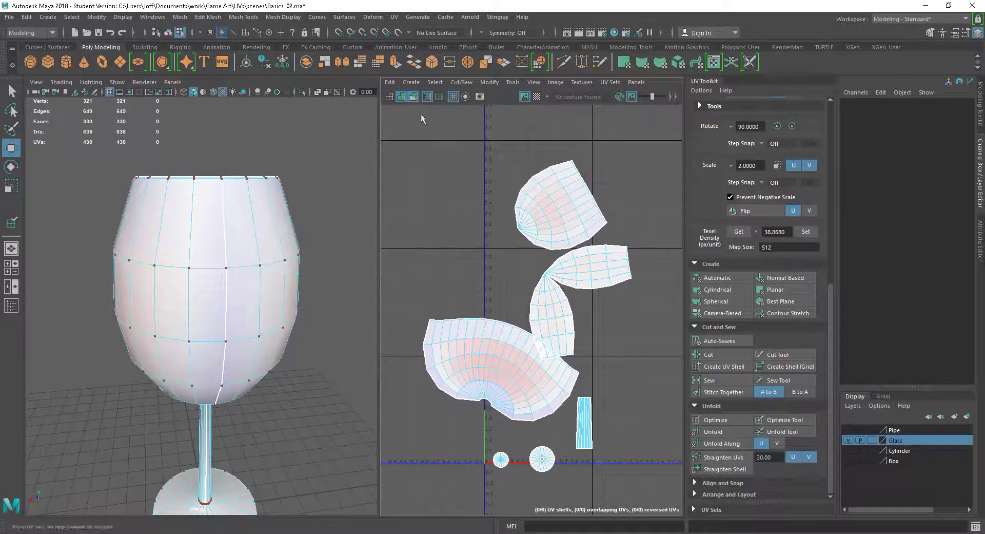